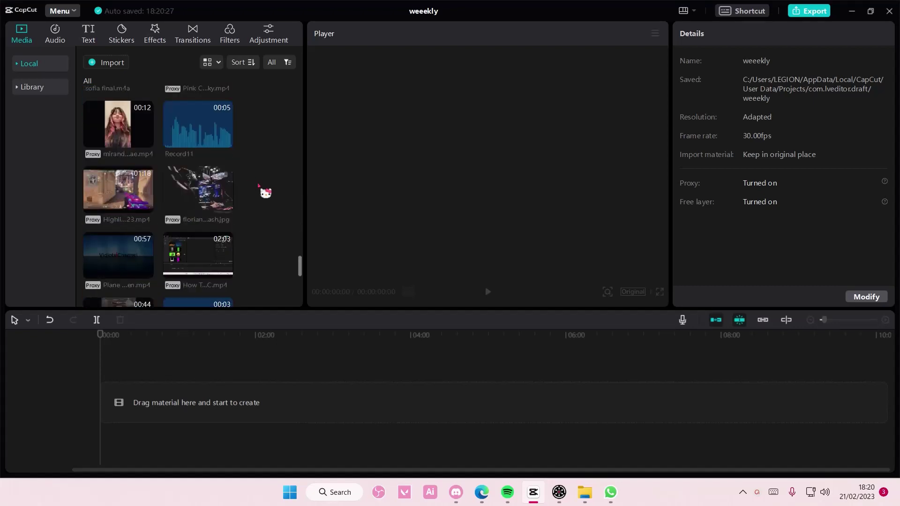
pyautogui.scroll(-2, 265, 193)
pyautogui.scroll(-2, 265, 192)
pyautogui.scroll(-2, 265, 192)
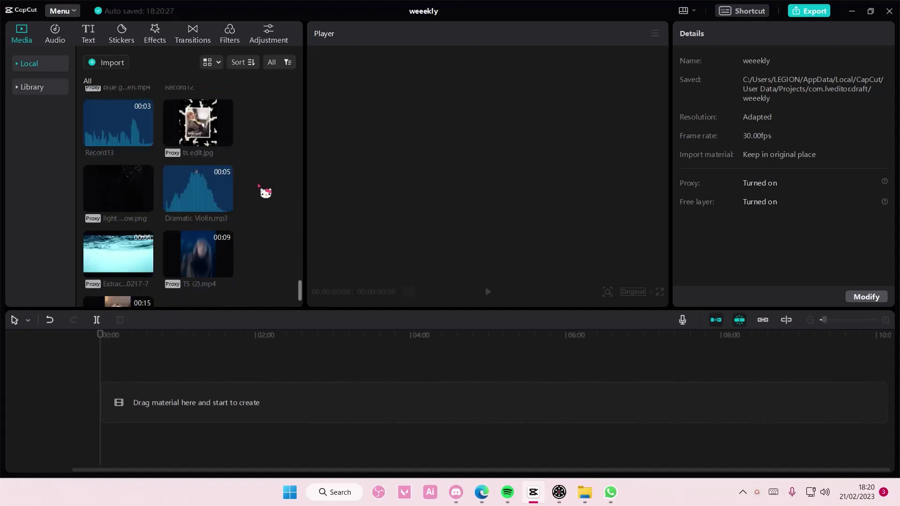
pyautogui.scroll(-2, 265, 193)
pyautogui.scroll(-1, 264, 192)
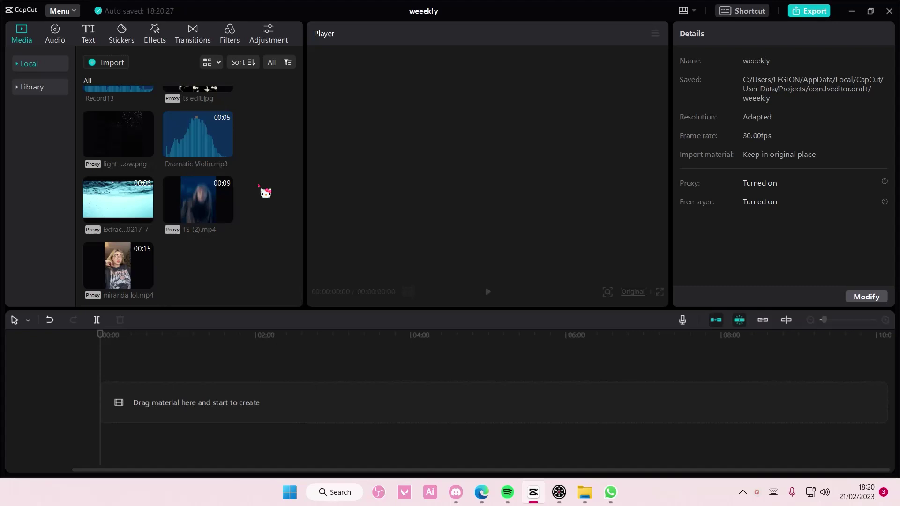
pyautogui.scroll(2, 264, 193)
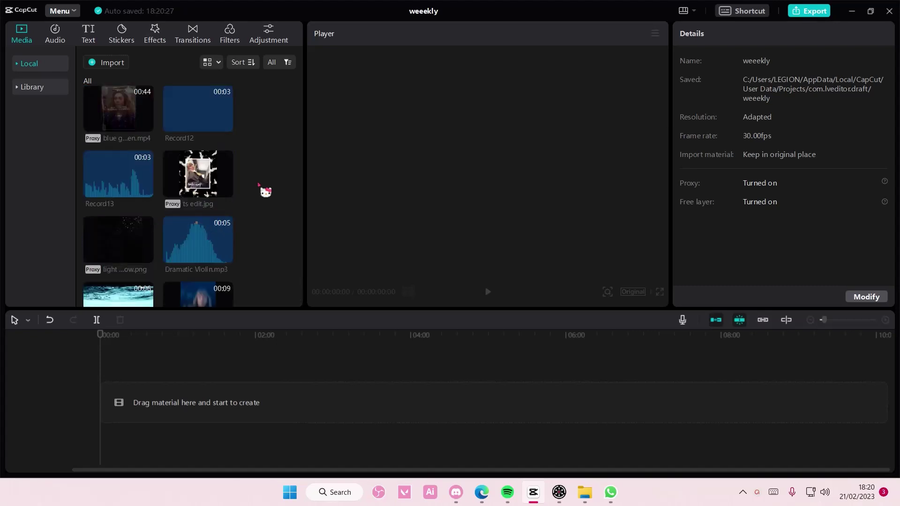
pyautogui.scroll(-3, 265, 192)
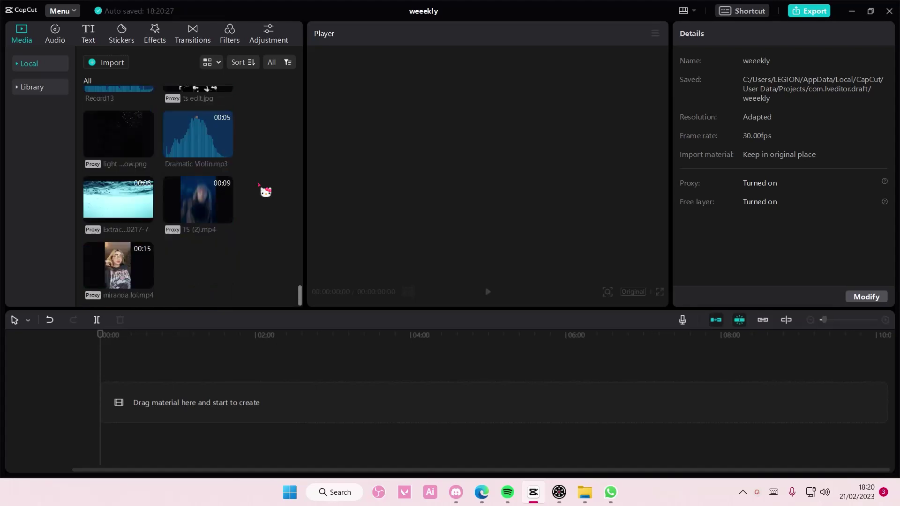
# - Add TS (2).mp4, trim it to about three seconds, and scale it to 29% in the top-left corner
pyautogui.click(226, 216)
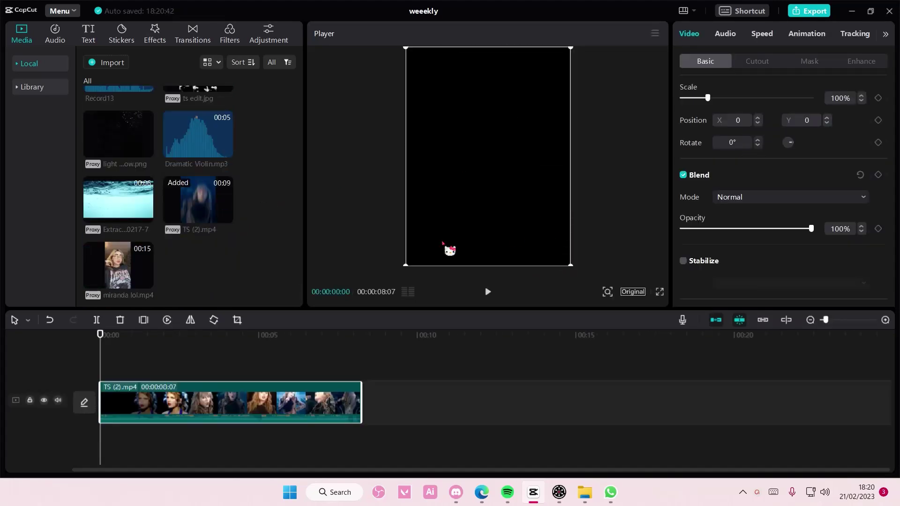
pyautogui.moveTo(99, 404); pyautogui.dragTo(263, 409)
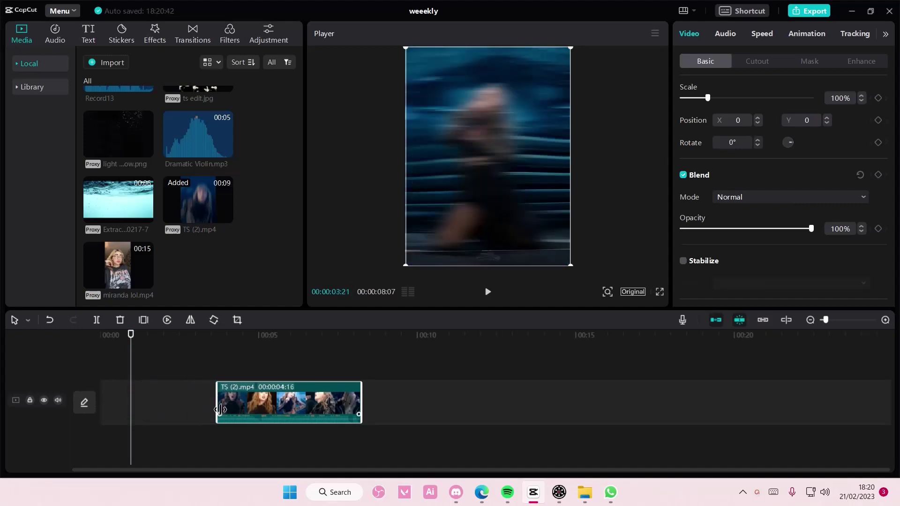
pyautogui.click(104, 349)
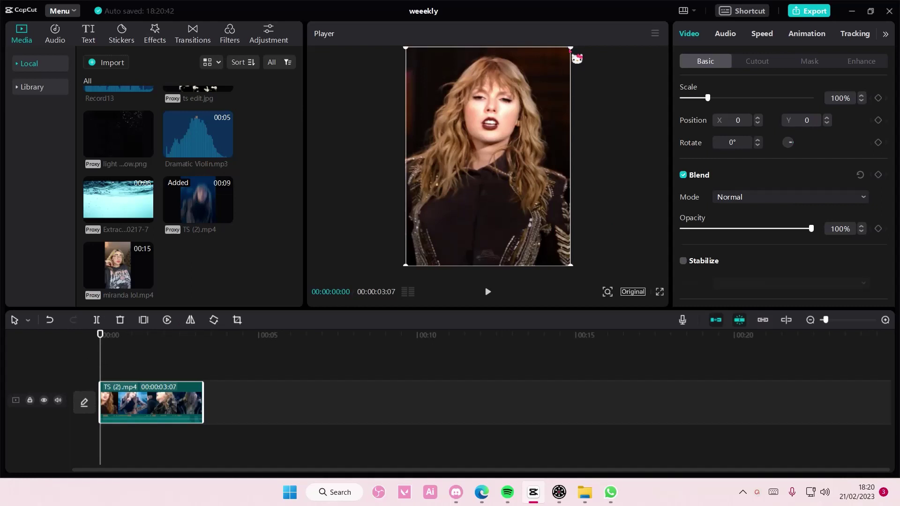
pyautogui.moveTo(570, 50)
pyautogui.mouseDown()
pyautogui.moveTo(488, 157)
pyautogui.moveTo(429, 81)
pyautogui.mouseUp()
pyautogui.scroll(-5, 176, 198)
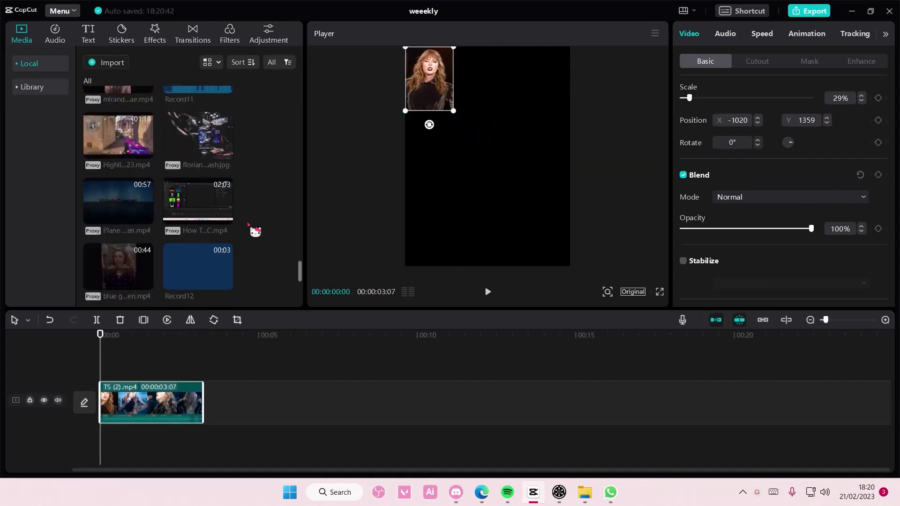
pyautogui.scroll(3, 255, 231)
# - Add miranda rae.mp4 on its own upper track, scaled to about half size at the top
pyautogui.click(145, 244)
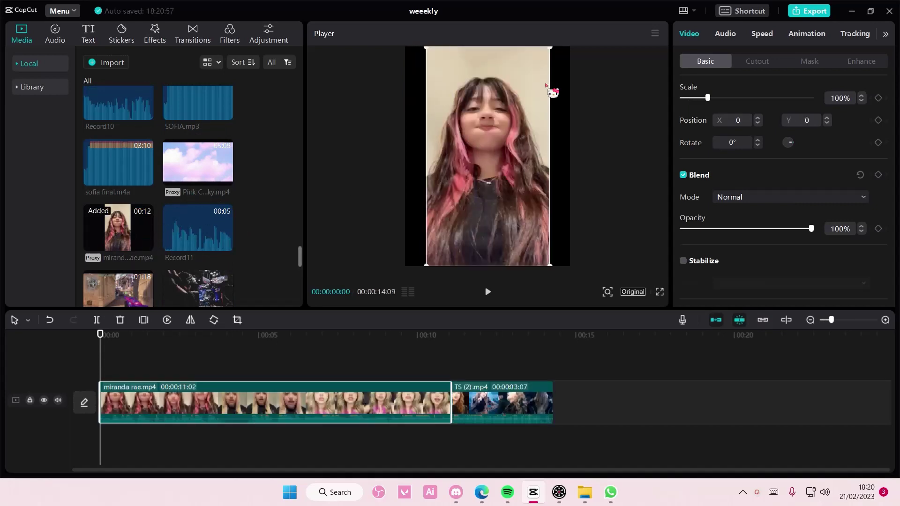
pyautogui.moveTo(501, 405); pyautogui.dragTo(150, 426)
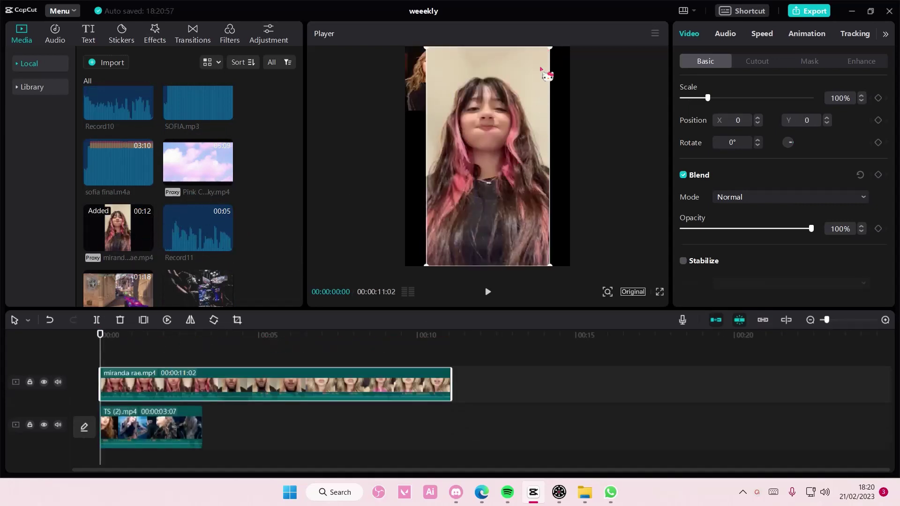
pyautogui.moveTo(549, 49); pyautogui.dragTo(507, 112)
pyautogui.moveTo(492, 158); pyautogui.dragTo(487, 84)
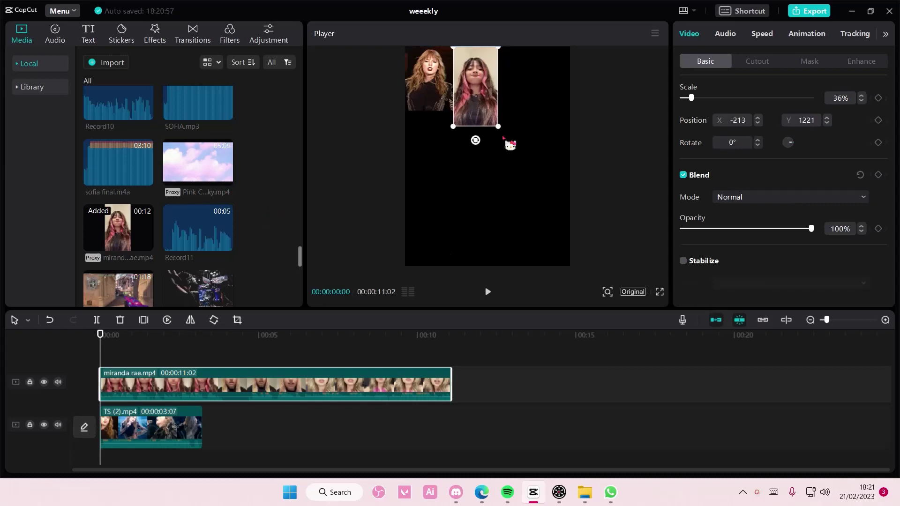
pyautogui.moveTo(498, 127); pyautogui.dragTo(520, 156)
pyautogui.moveTo(506, 106); pyautogui.dragTo(487, 147)
pyautogui.scroll(-3, 222, 264)
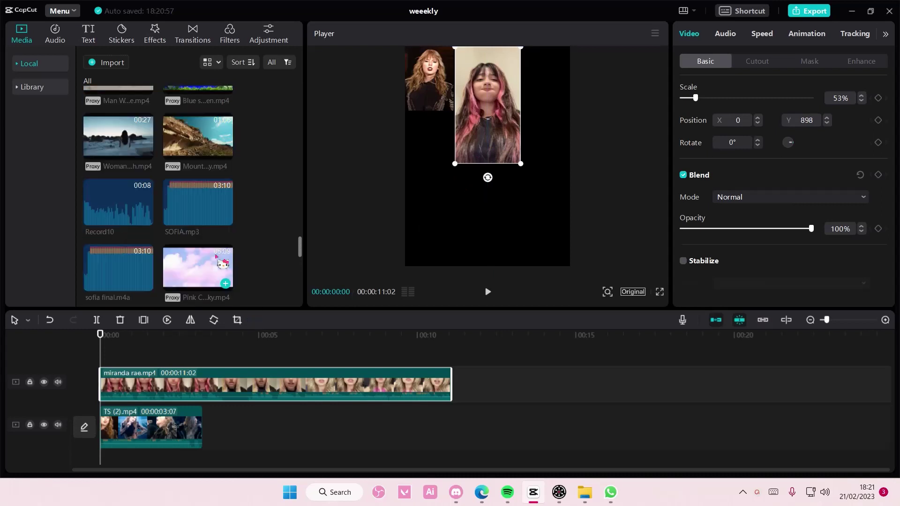
pyautogui.scroll(2, 209, 248)
# - Add Woman walking on beach.mp4 at about 69%, placed left below the two top clips
pyautogui.click(145, 205)
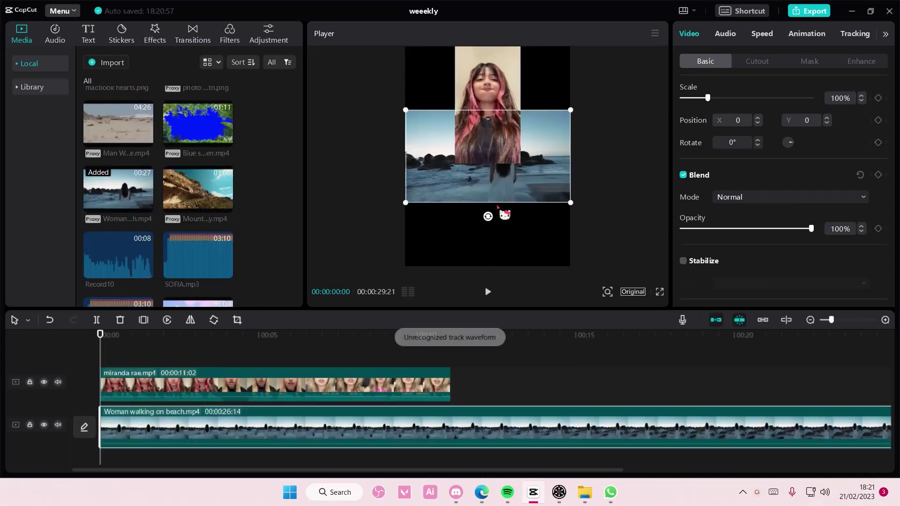
pyautogui.scroll(-3, 266, 411)
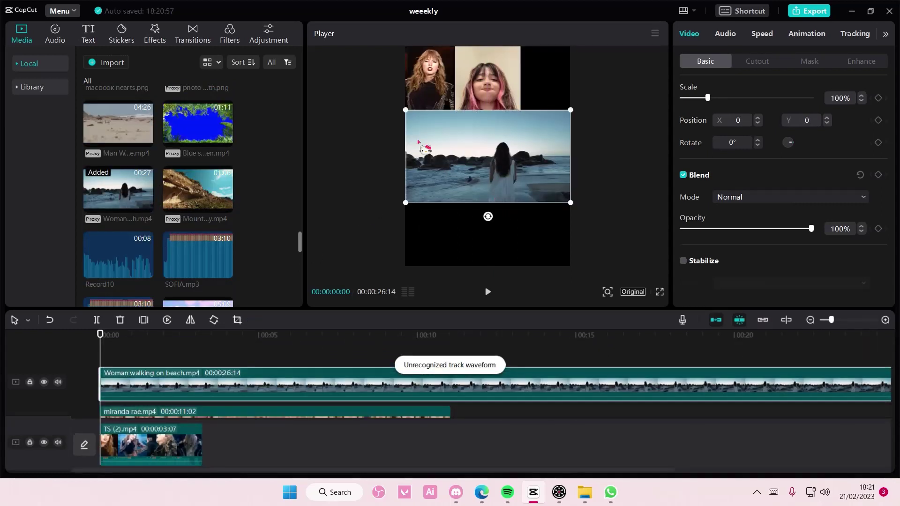
pyautogui.scroll(3, 162, 232)
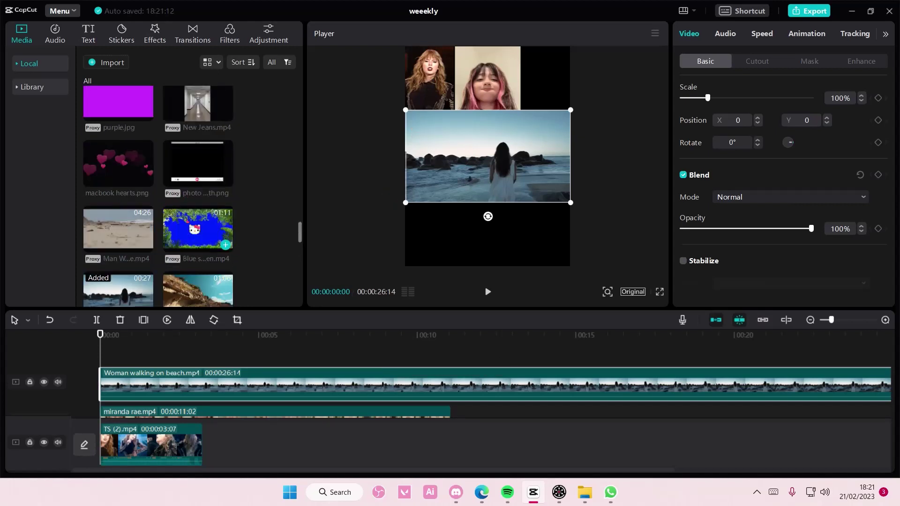
pyautogui.scroll(3, 211, 225)
pyautogui.scroll(3, 253, 214)
pyautogui.scroll(3, 287, 213)
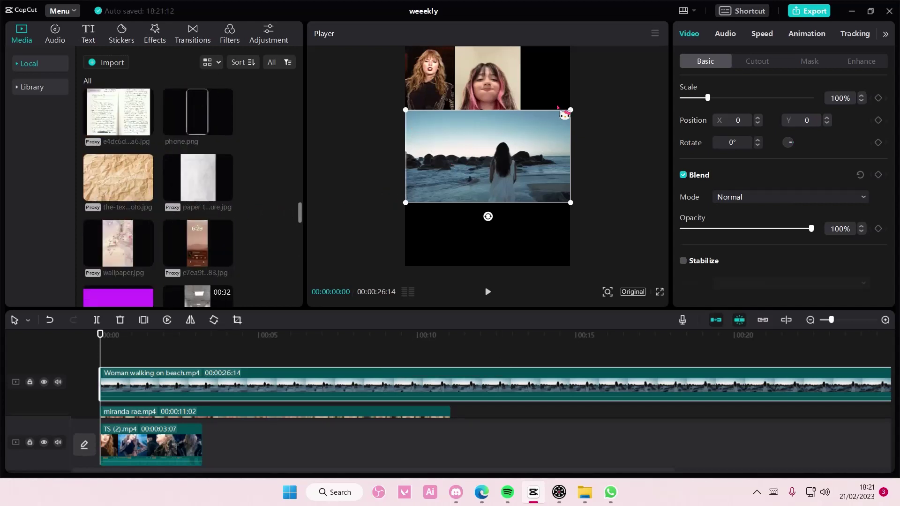
pyautogui.moveTo(569, 111)
pyautogui.mouseDown()
pyautogui.moveTo(527, 137)
pyautogui.moveTo(466, 136)
pyautogui.moveTo(499, 164)
pyautogui.mouseUp()
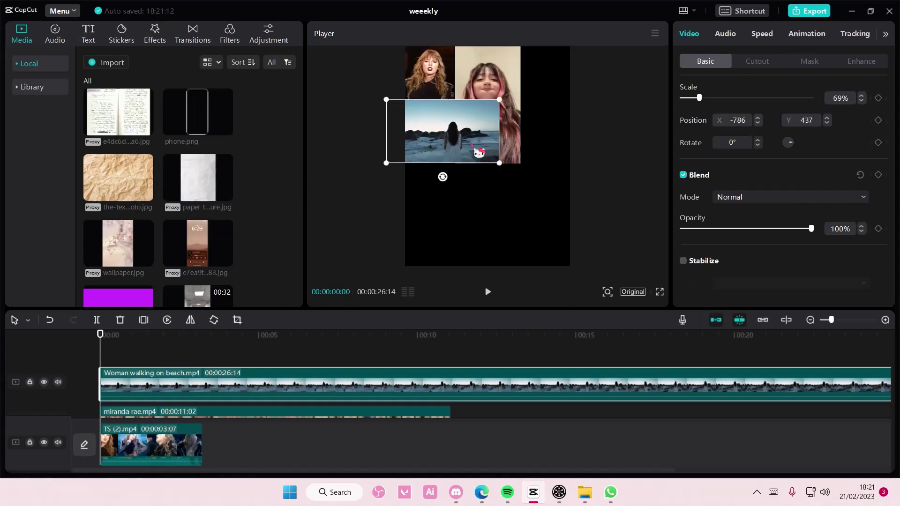
pyautogui.click(471, 160)
pyautogui.scroll(-5, 199, 203)
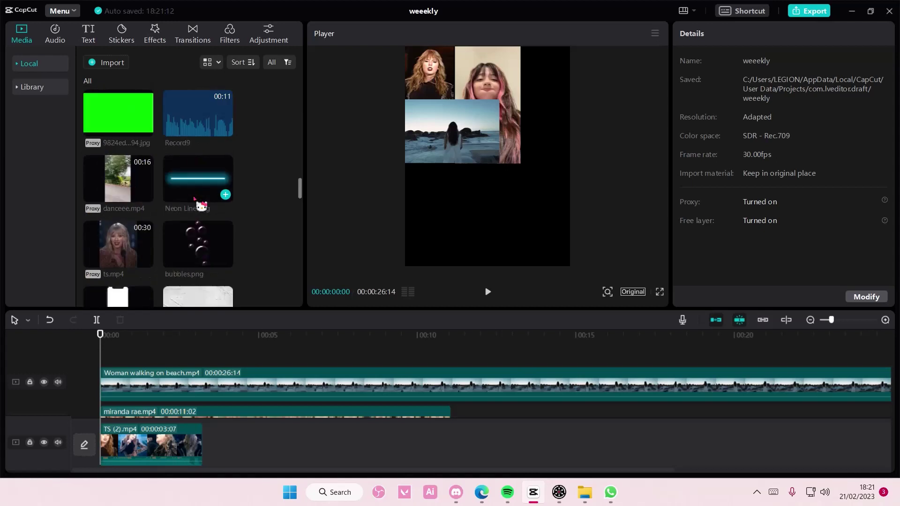
# - Add ts.mp4, trim its start, move it to the timeline start, and shrink it bottom-left
pyautogui.click(147, 260)
pyautogui.scroll(-3, 202, 442)
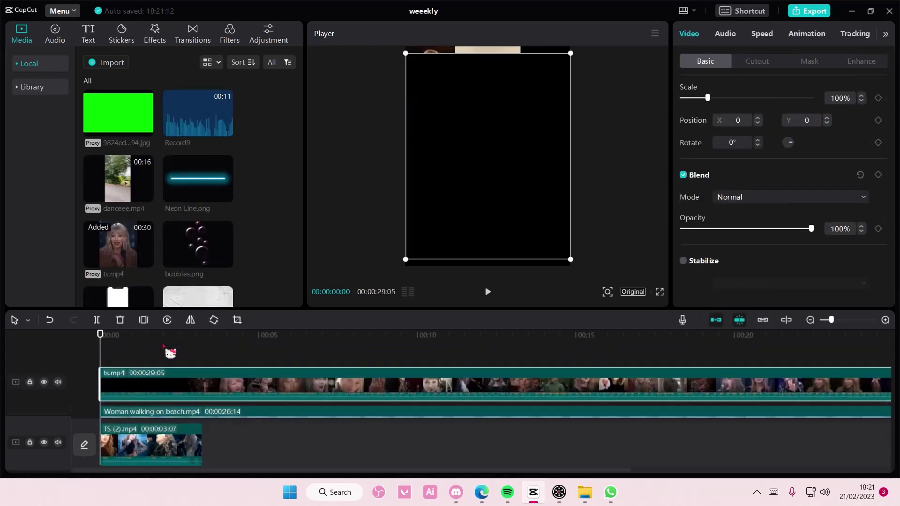
pyautogui.moveTo(100, 383); pyautogui.dragTo(237, 385)
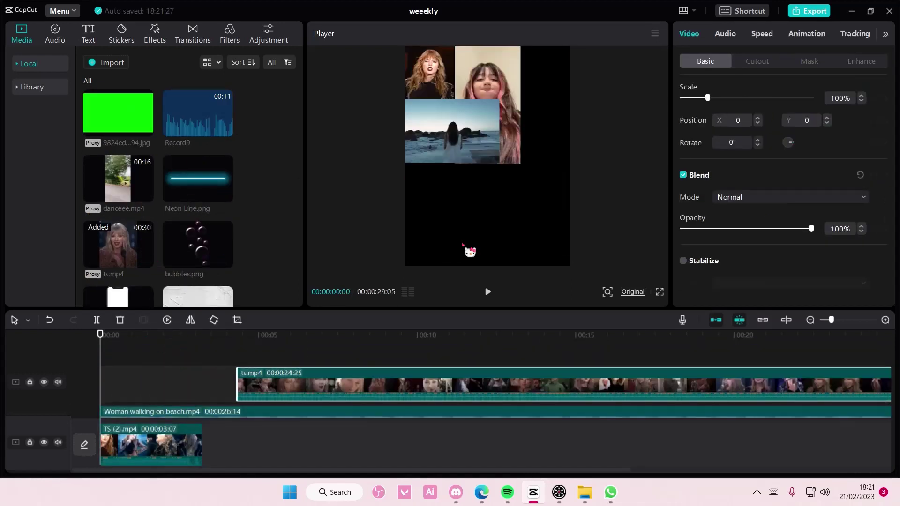
pyautogui.moveTo(302, 390); pyautogui.dragTo(165, 385)
pyautogui.moveTo(573, 63); pyautogui.dragTo(534, 99)
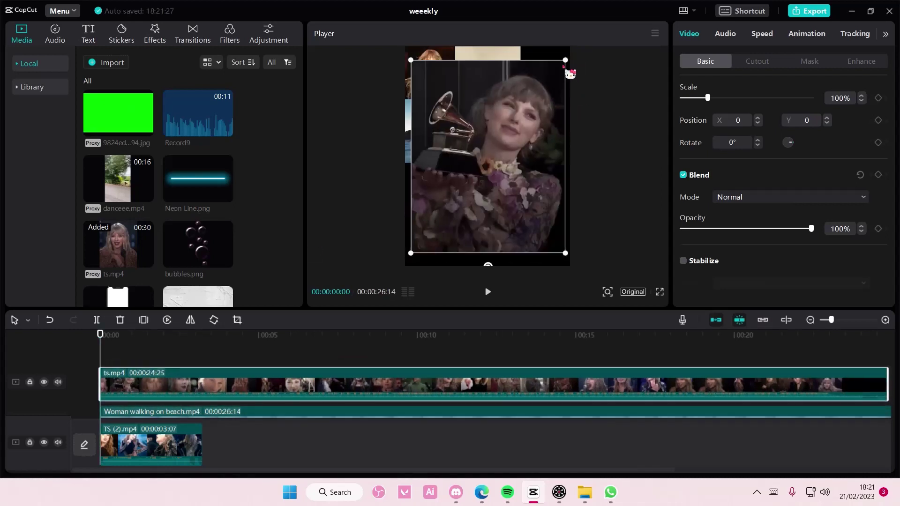
pyautogui.moveTo(487, 156); pyautogui.dragTo(462, 219)
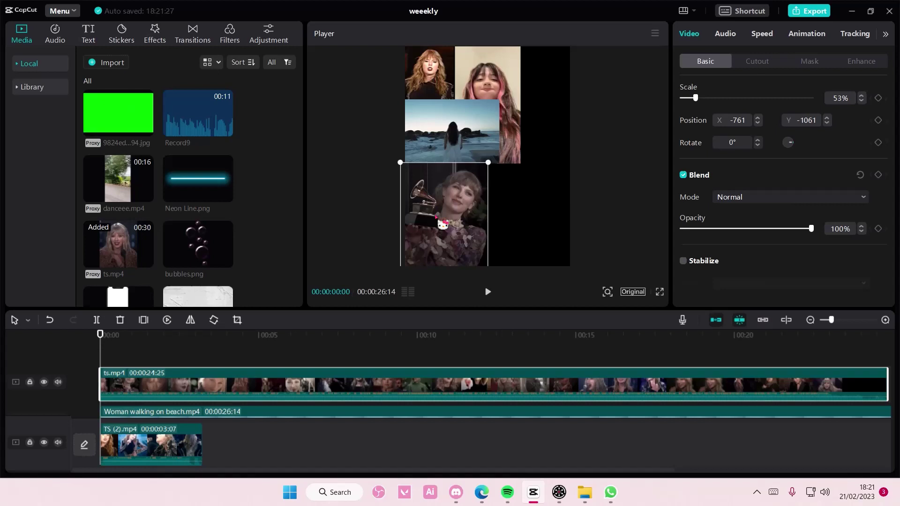
# - Select all the timeline clips and create a compound clip from them
pyautogui.click(438, 143)
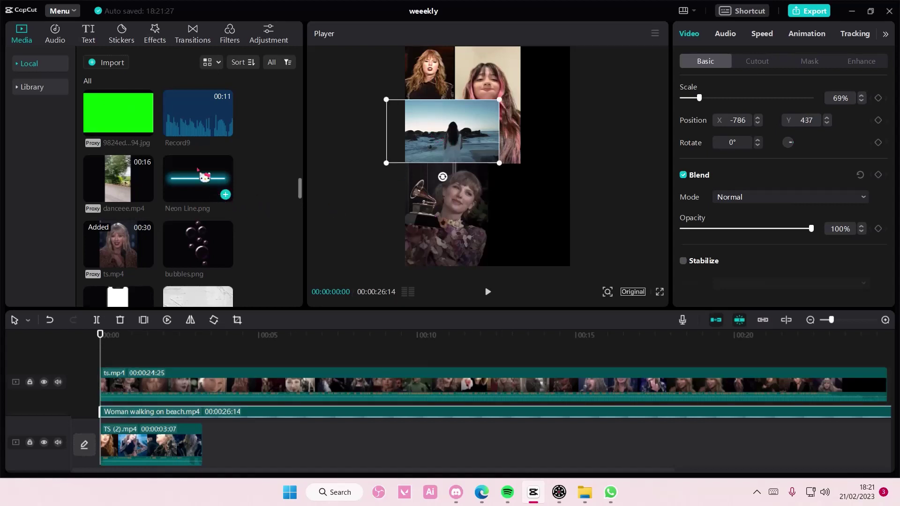
pyautogui.scroll(2, 205, 176)
pyautogui.moveTo(192, 358); pyautogui.dragTo(310, 464)
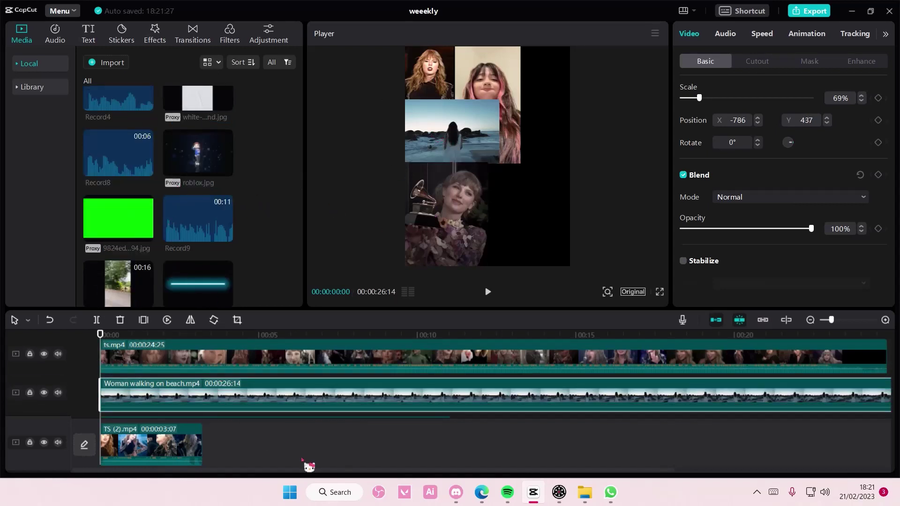
pyautogui.rightClick(166, 396)
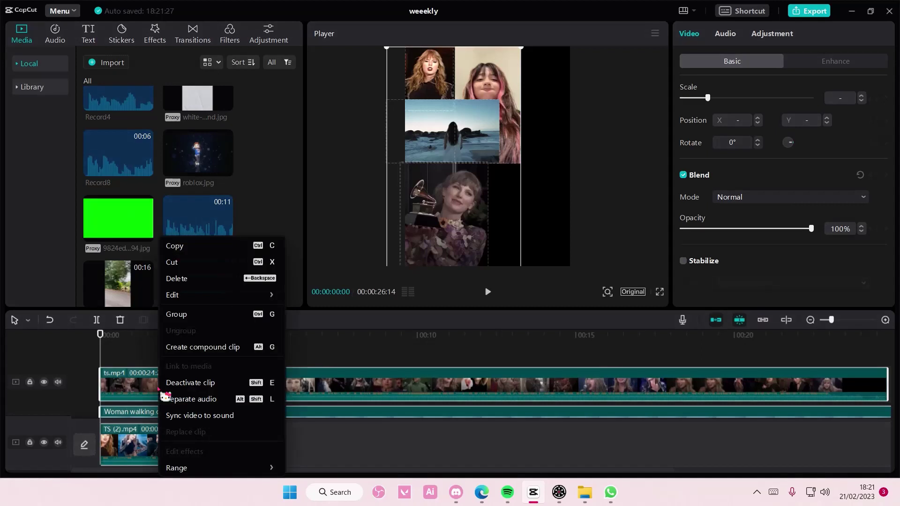
pyautogui.click(208, 349)
pyautogui.scroll(-3, 225, 232)
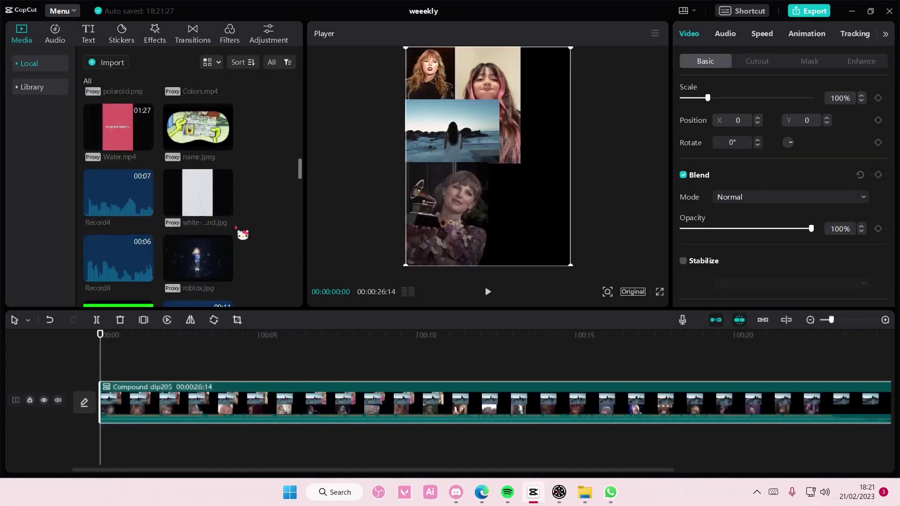
pyautogui.scroll(-3, 239, 232)
pyautogui.scroll(-2, 243, 235)
pyautogui.scroll(1, 243, 234)
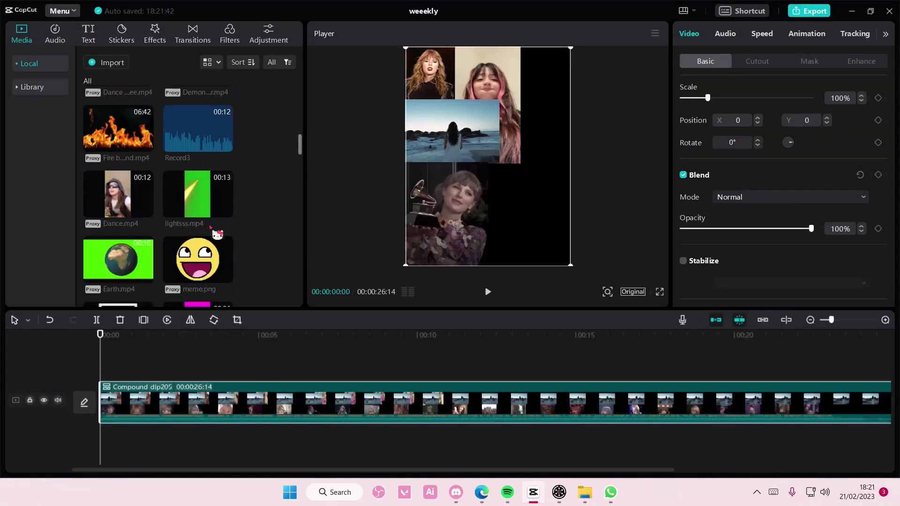
# - Add Dance.mp4 on a track above, scaled to about 49% in the lower-right corner
pyautogui.click(148, 211)
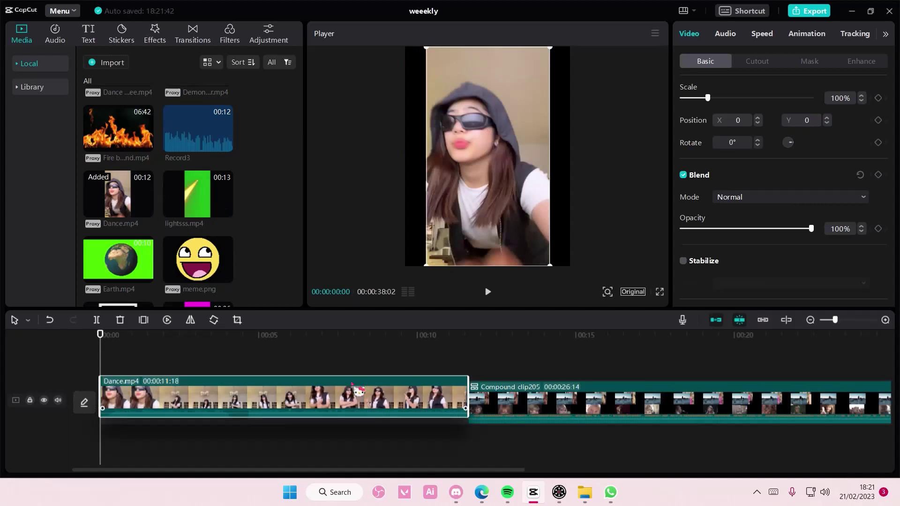
pyautogui.moveTo(281, 404); pyautogui.dragTo(282, 380)
pyautogui.moveTo(428, 52)
pyautogui.mouseDown()
pyautogui.moveTo(487, 208)
pyautogui.moveTo(541, 230)
pyautogui.mouseUp()
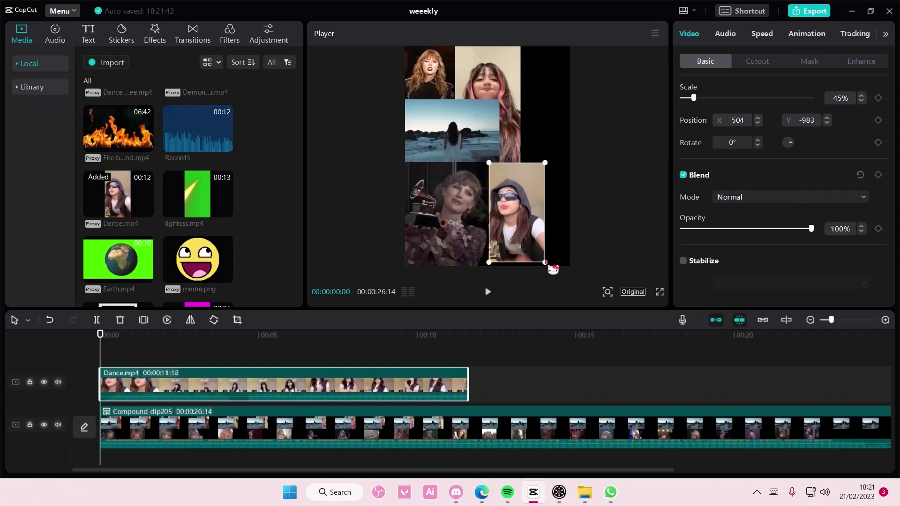
pyautogui.moveTo(546, 263); pyautogui.dragTo(534, 262)
pyautogui.scroll(3, 148, 206)
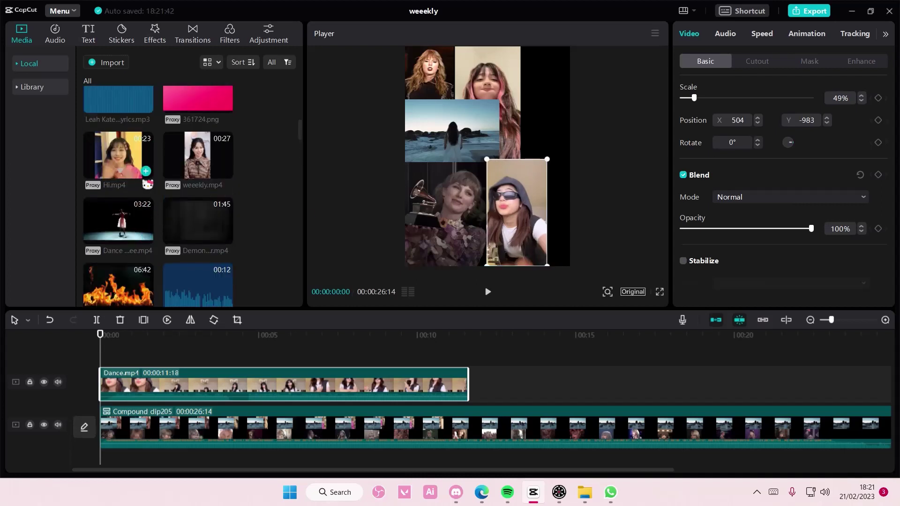
# - Add Hi.mp4 on its own overlay track and shrink it to about 63%
pyautogui.click(144, 180)
pyautogui.moveTo(256, 435); pyautogui.dragTo(256, 365)
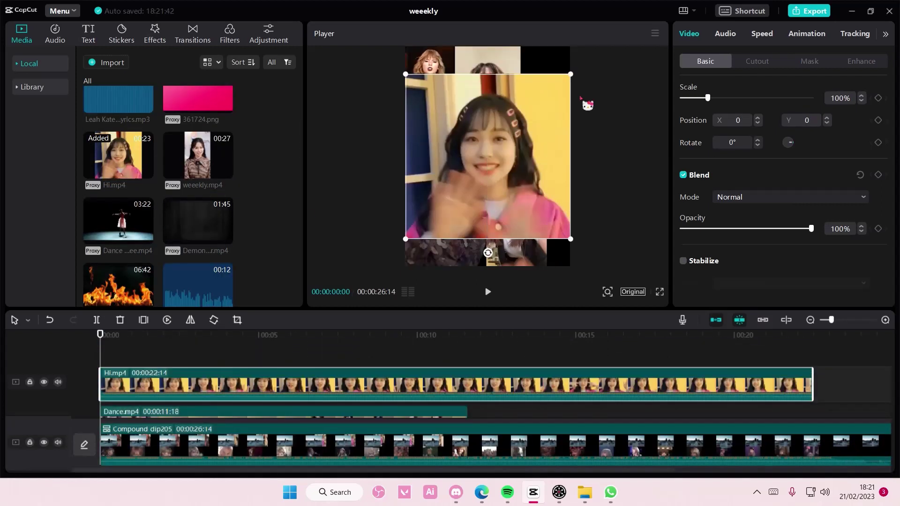
pyautogui.moveTo(407, 74); pyautogui.dragTo(450, 119)
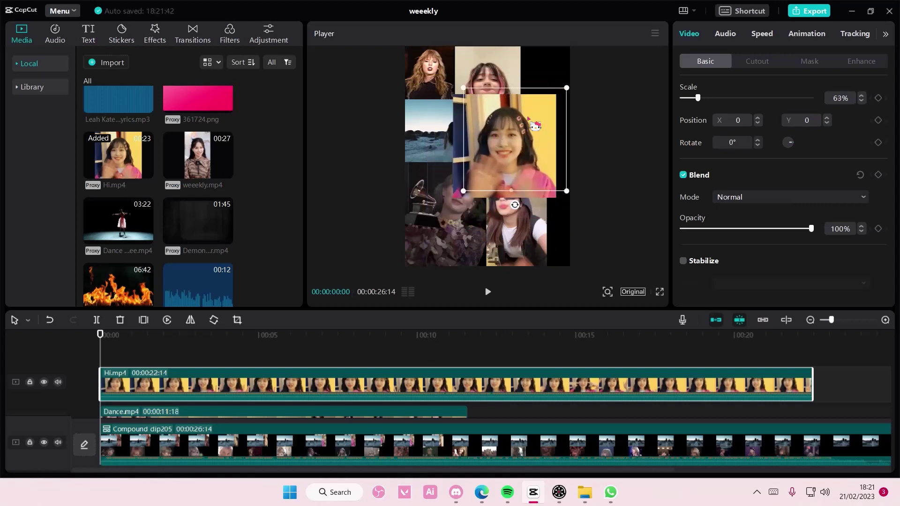
pyautogui.moveTo(485, 162); pyautogui.dragTo(562, 105)
# - Move the Dance clip into the collage's top-right corner
pyautogui.moveTo(613, 153); pyautogui.dragTo(597, 141)
pyautogui.click(509, 211)
pyautogui.moveTo(510, 210); pyautogui.dragTo(545, 106)
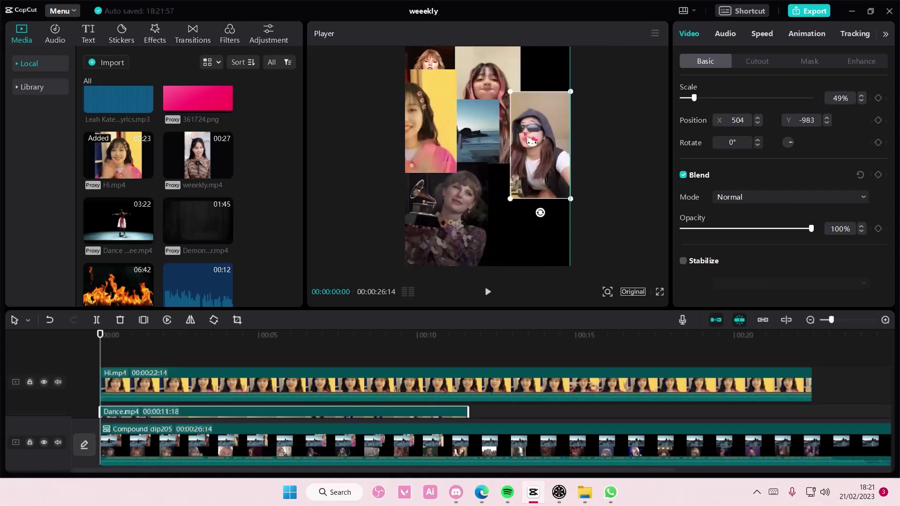
pyautogui.moveTo(590, 159); pyautogui.dragTo(574, 144)
# - Place the Hi clip in the lower right at about 48%
pyautogui.moveTo(421, 126); pyautogui.dragTo(520, 213)
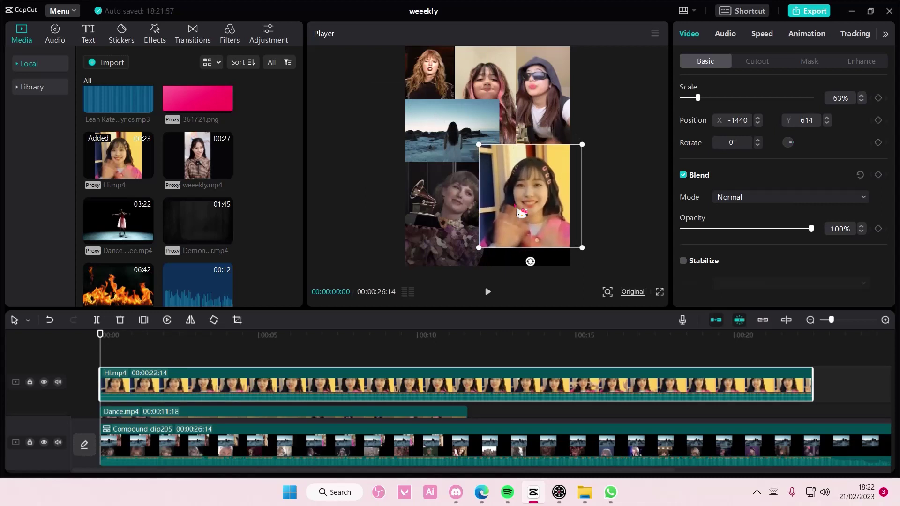
pyautogui.moveTo(582, 248)
pyautogui.mouseDown()
pyautogui.moveTo(593, 267)
pyautogui.moveTo(551, 199)
pyautogui.mouseUp()
pyautogui.click(581, 256)
pyautogui.click(556, 210)
pyautogui.scroll(-5, 259, 178)
pyautogui.scroll(-3, 259, 177)
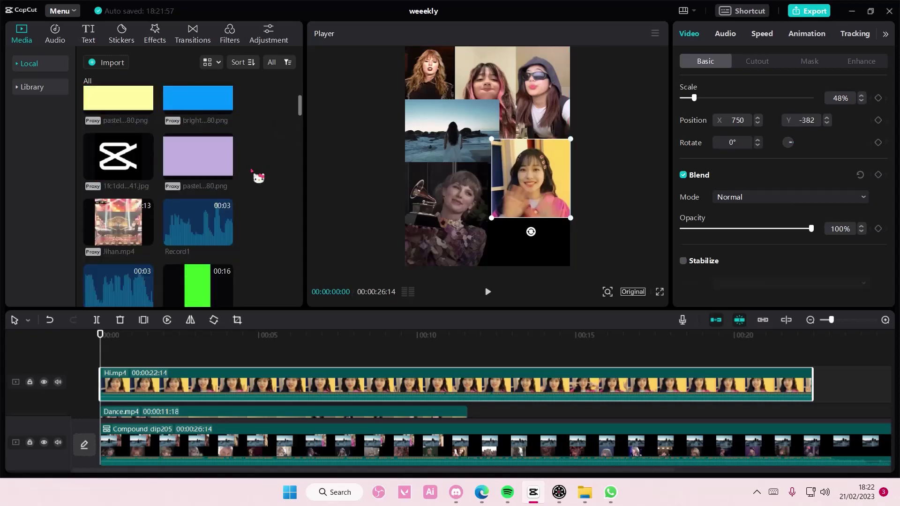
pyautogui.scroll(3, 259, 177)
pyautogui.scroll(-3, 231, 176)
pyautogui.scroll(-3, 231, 176)
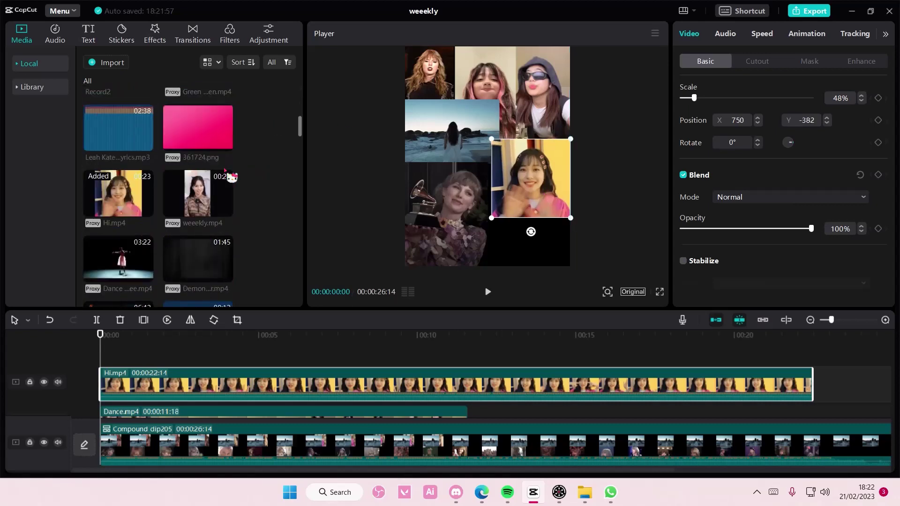
pyautogui.scroll(-3, 231, 176)
pyautogui.scroll(-3, 203, 170)
pyautogui.scroll(-4, 202, 170)
pyautogui.scroll(-4, 202, 171)
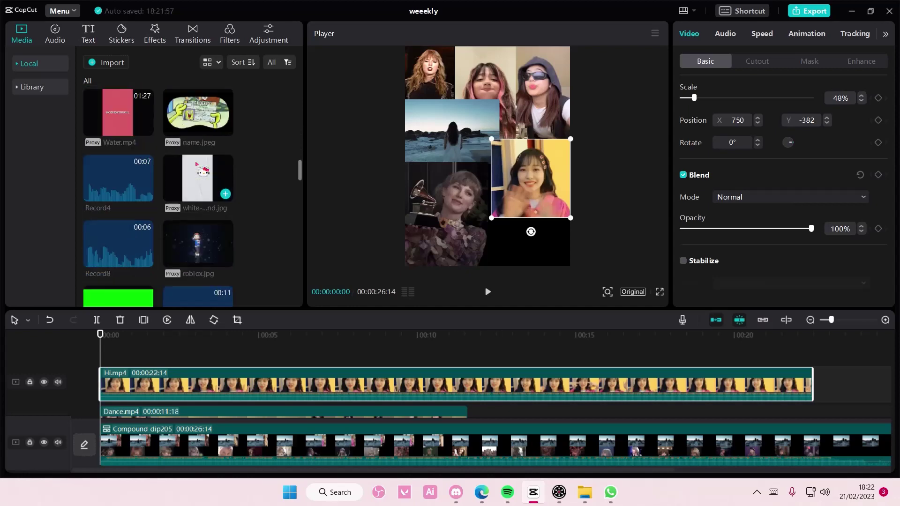
pyautogui.scroll(-3, 202, 170)
pyautogui.scroll(-4, 210, 182)
pyautogui.scroll(-3, 203, 175)
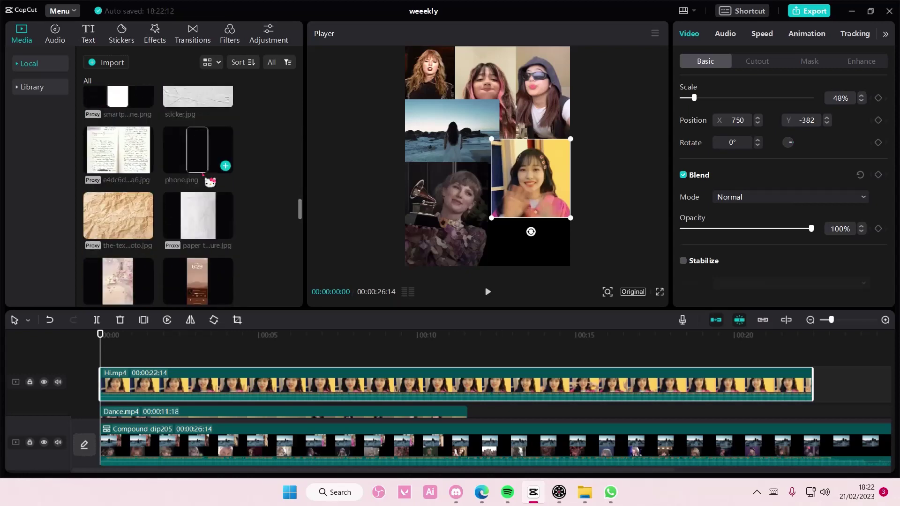
pyautogui.scroll(-3, 203, 175)
pyautogui.scroll(-3, 203, 174)
pyautogui.scroll(-3, 202, 174)
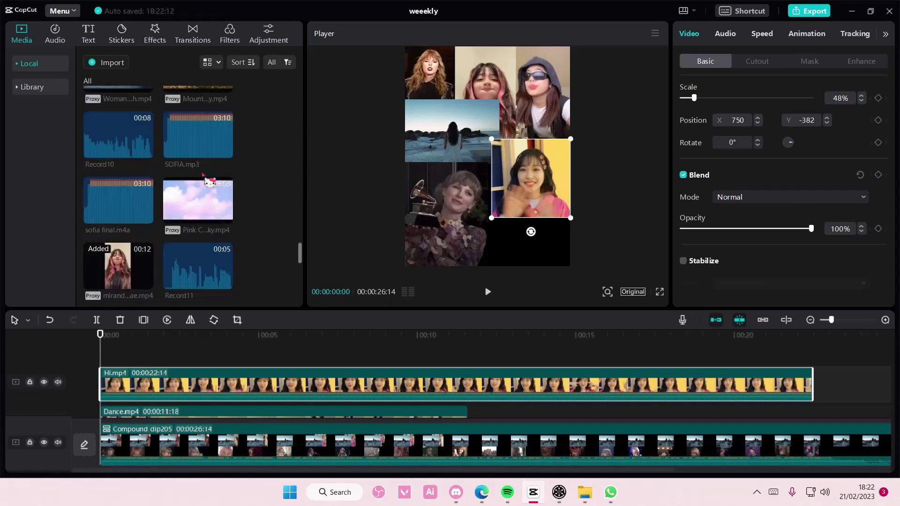
pyautogui.scroll(3, 209, 182)
# - Add the mountain landscape clip to the bottom-right tile and merge it with Hi and Dance into a compound clip
pyautogui.doubleClick(198, 127)
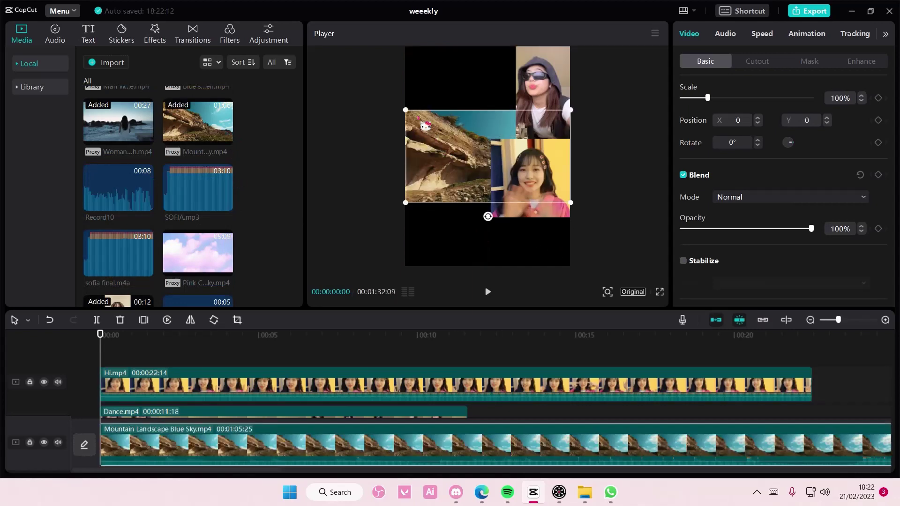
pyautogui.moveTo(425, 126); pyautogui.dragTo(433, 131)
pyautogui.scroll(3, 281, 408)
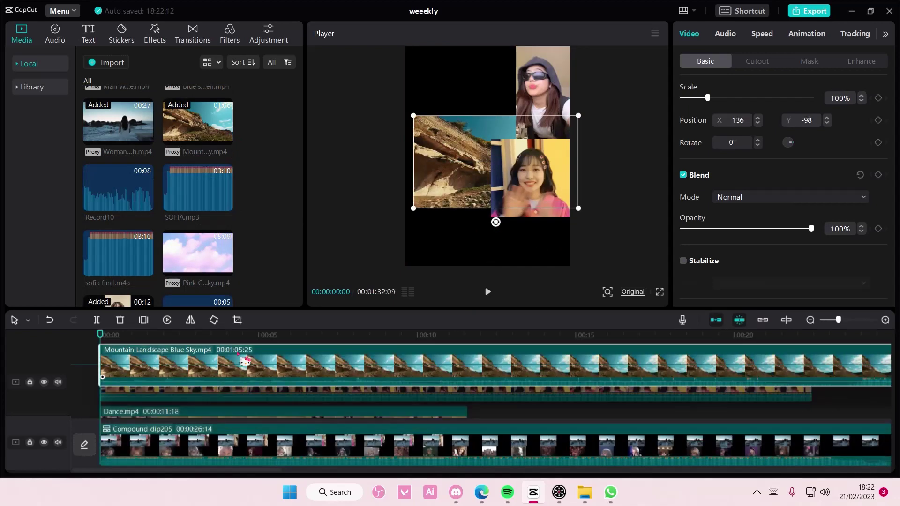
pyautogui.scroll(2, 246, 362)
pyautogui.moveTo(495, 221)
pyautogui.mouseDown()
pyautogui.moveTo(525, 241)
pyautogui.moveTo(515, 242)
pyautogui.mouseUp()
pyautogui.scroll(-3, 442, 361)
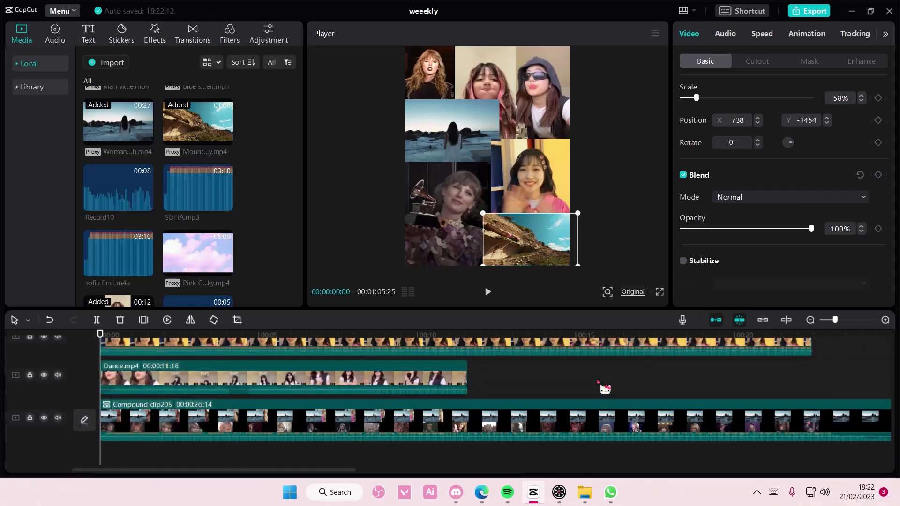
pyautogui.scroll(3, 492, 394)
pyautogui.rightClick(383, 376)
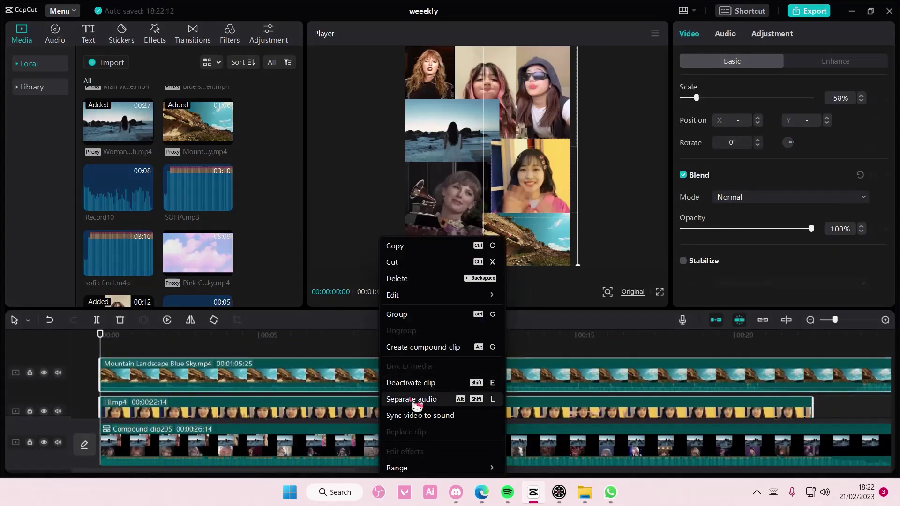
pyautogui.click(422, 346)
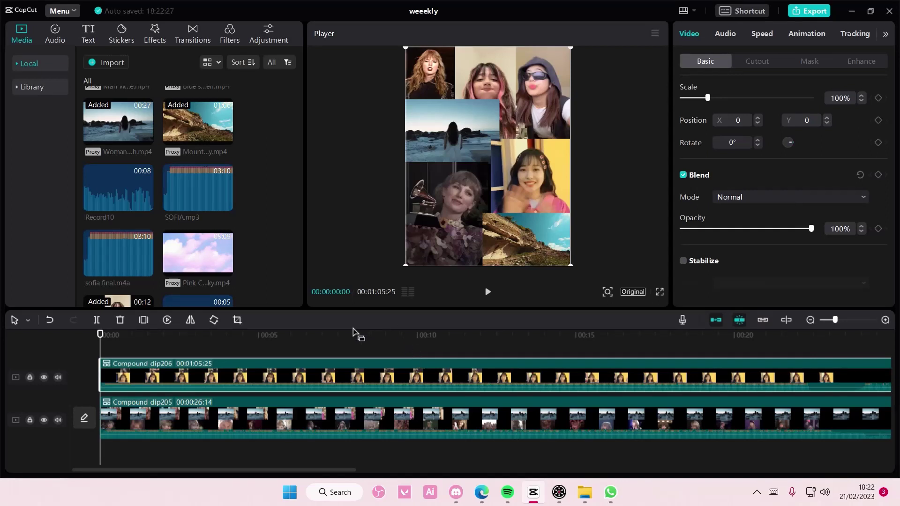
# - Add a default text clip, replace its placeholder with 22, and enlarge it to font size 89
pyautogui.click(88, 34)
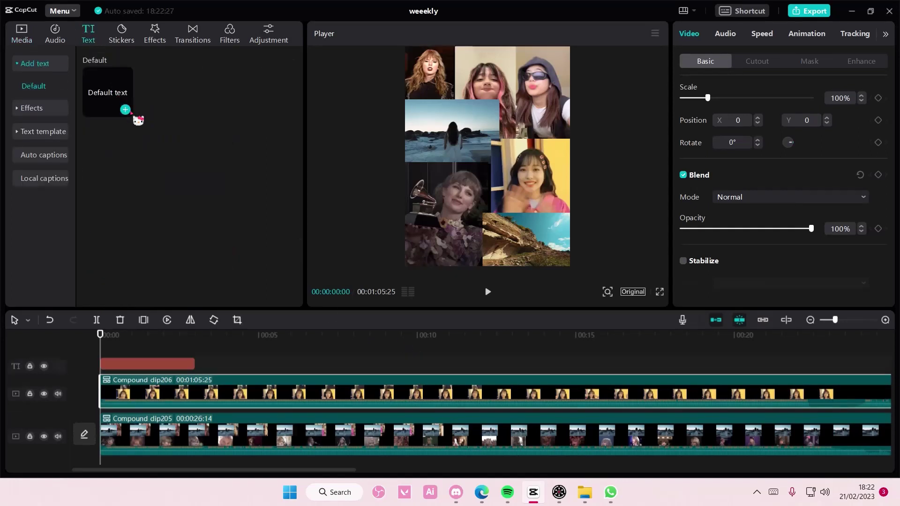
pyautogui.click(127, 109)
pyautogui.moveTo(519, 168); pyautogui.dragTo(552, 144)
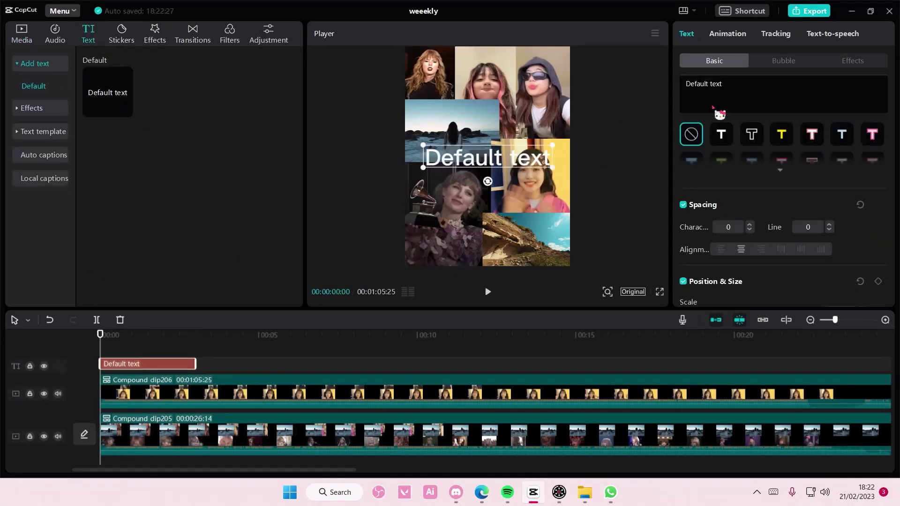
pyautogui.write('22')
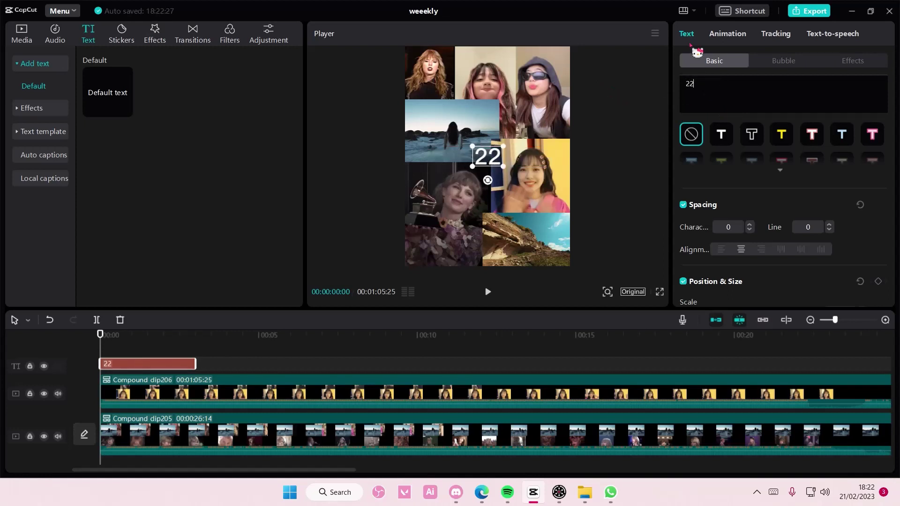
pyautogui.scroll(3, 745, 203)
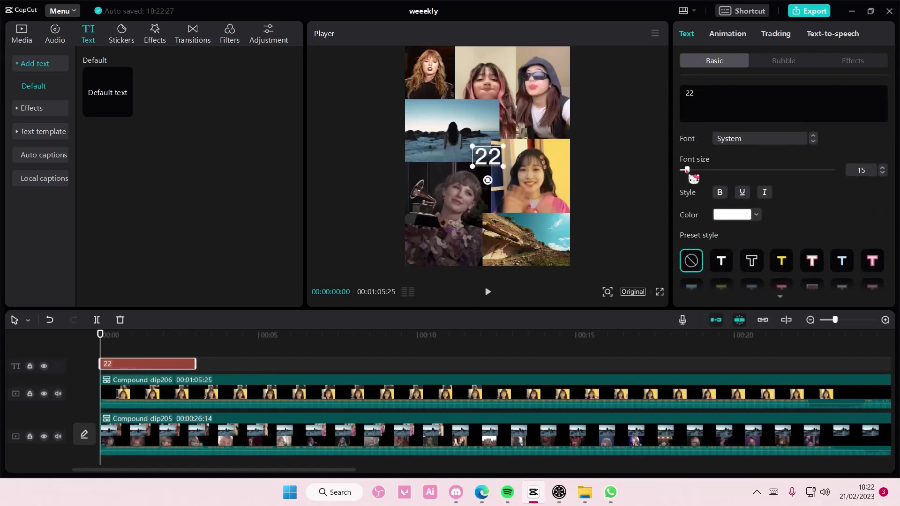
pyautogui.moveTo(685, 170); pyautogui.dragTo(725, 171)
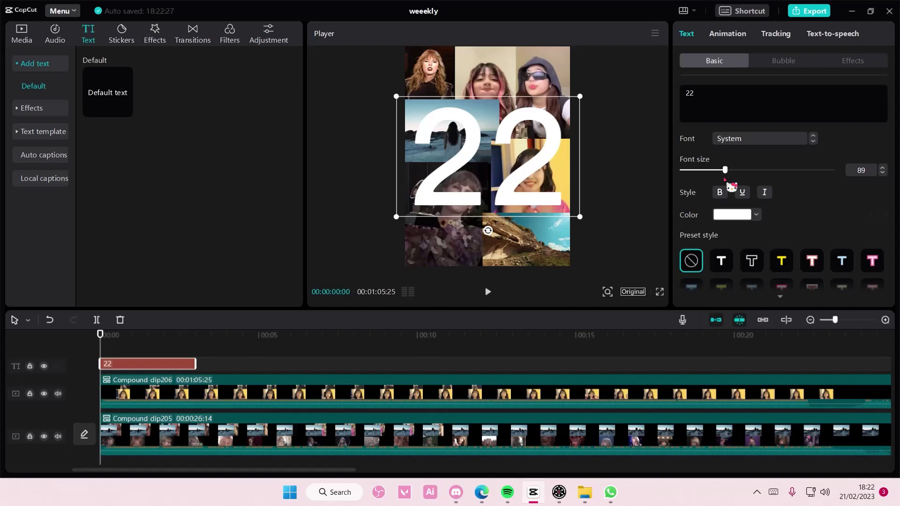
pyautogui.click(759, 138)
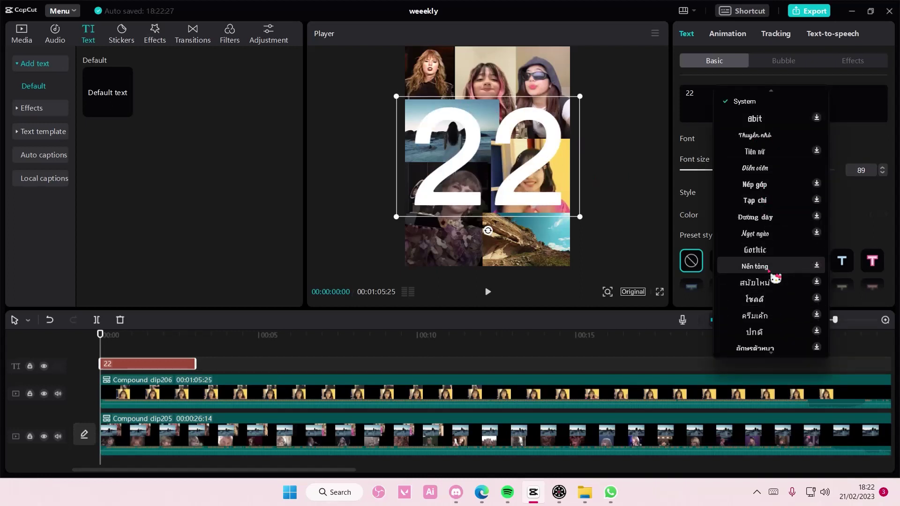
pyautogui.scroll(-3, 765, 318)
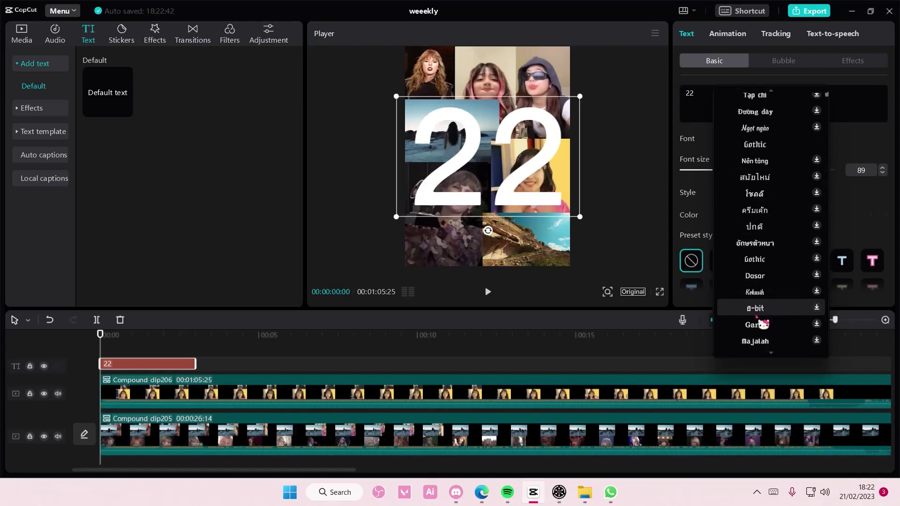
pyautogui.scroll(-3, 765, 317)
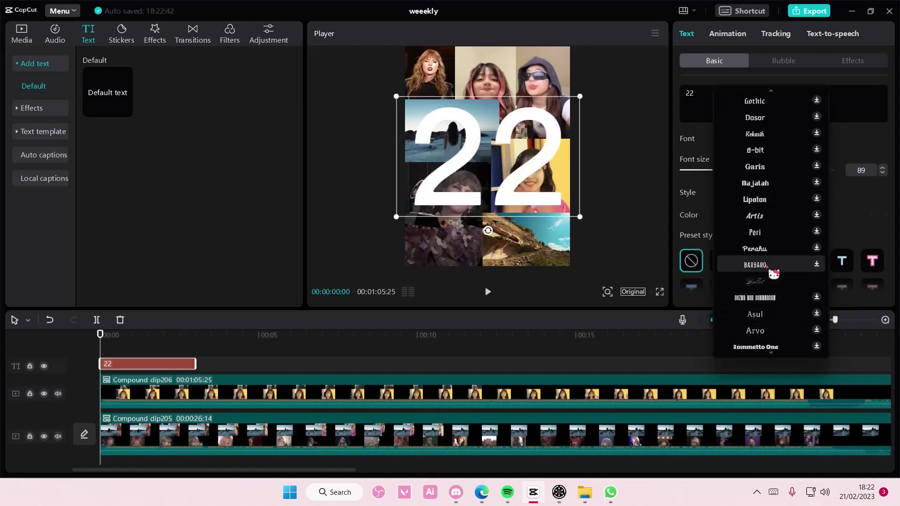
# - Set the 22 to Dazed and Condensed at size 138 and stretch its clip to about 17 seconds
pyautogui.click(755, 298)
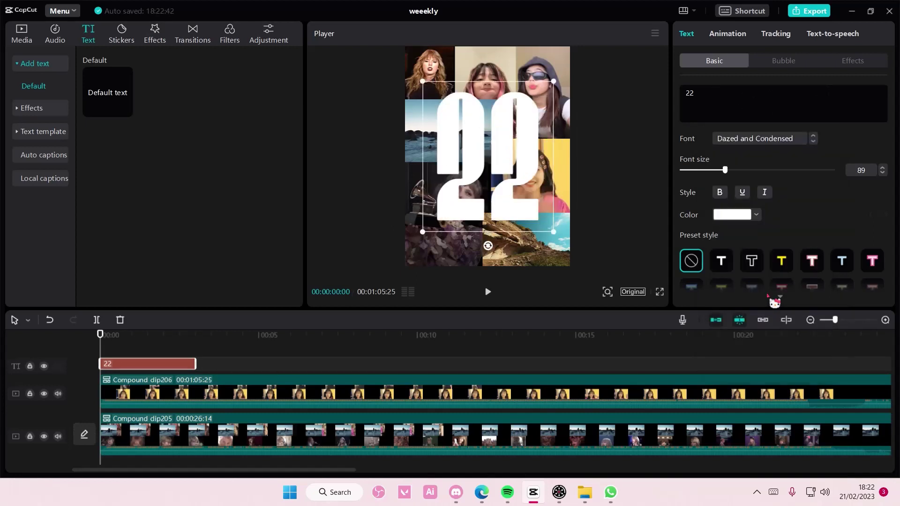
pyautogui.moveTo(725, 170); pyautogui.dragTo(749, 170)
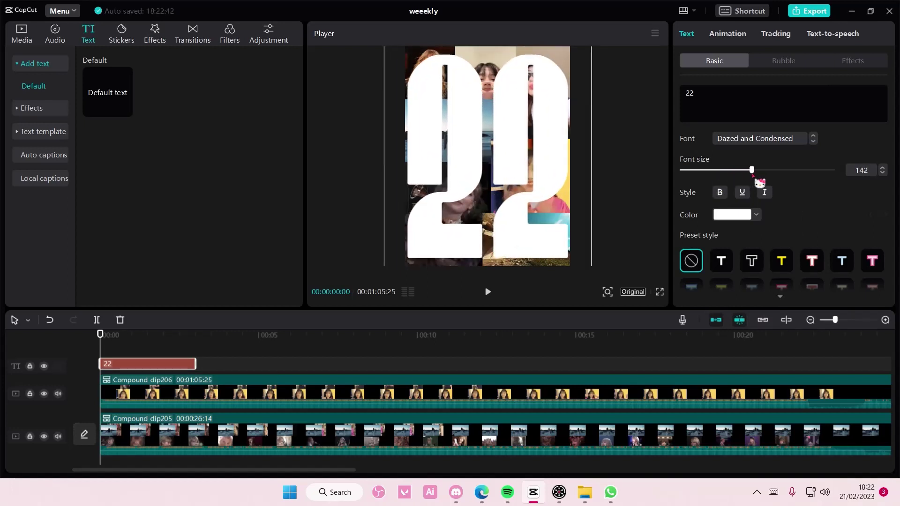
pyautogui.moveTo(195, 363); pyautogui.dragTo(663, 363)
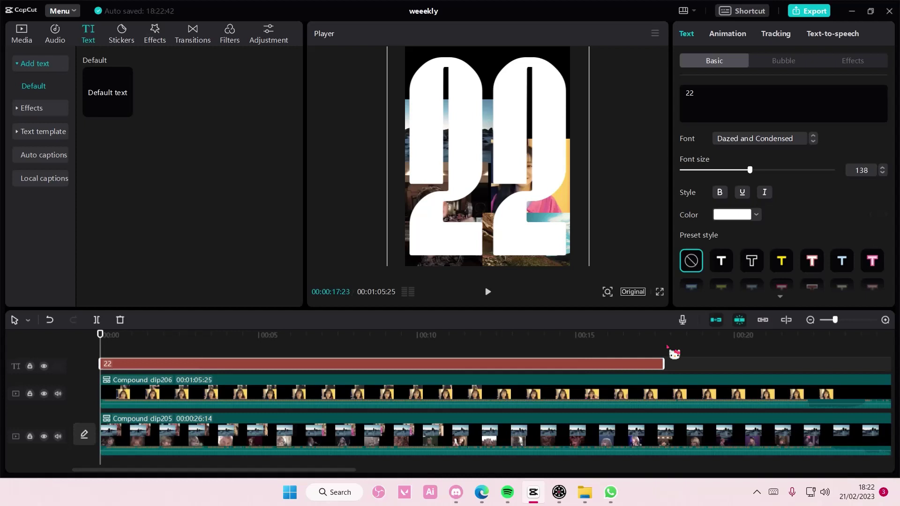
# - Add the solid black clip from the built-in Library onto its own track
pyautogui.click(22, 35)
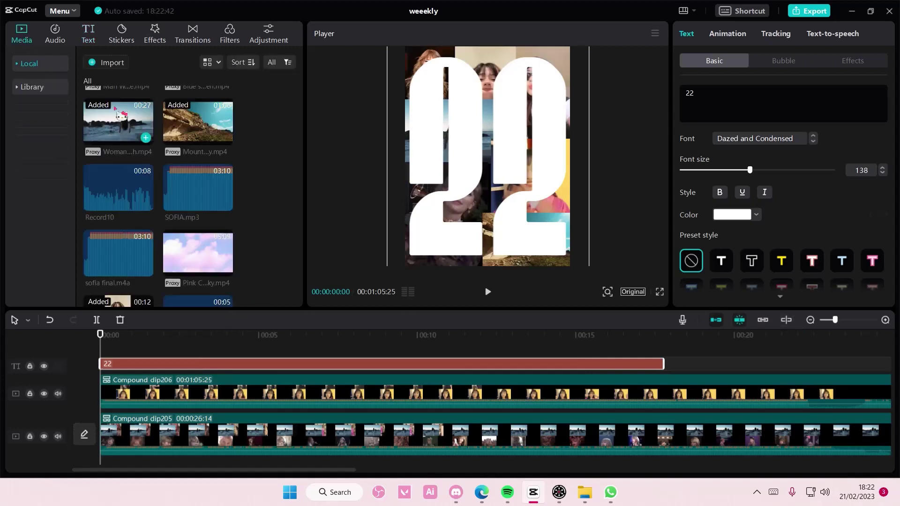
pyautogui.click(32, 86)
pyautogui.click(225, 106)
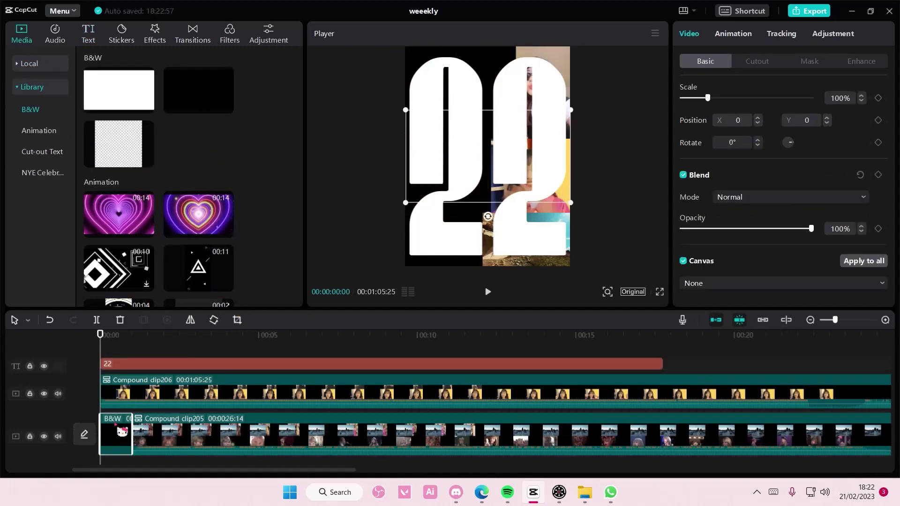
pyautogui.moveTo(122, 431)
pyautogui.mouseDown()
pyautogui.moveTo(120, 380)
pyautogui.moveTo(660, 390)
pyautogui.mouseUp()
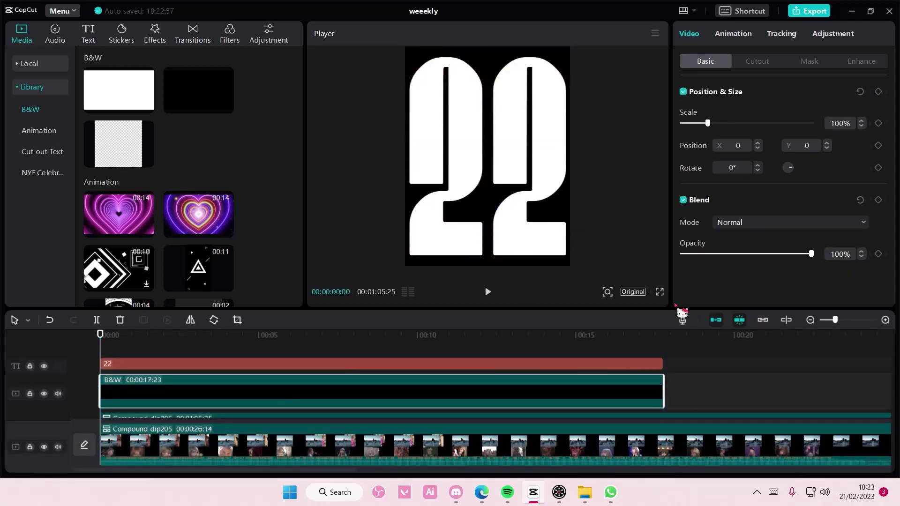
# - Merge the black clip and the 22 text into a compound clip with Darken blend mode
pyautogui.keyDown('ctrl'); pyautogui.click(647, 363); pyautogui.keyUp('ctrl')
pyautogui.rightClick(636, 390)
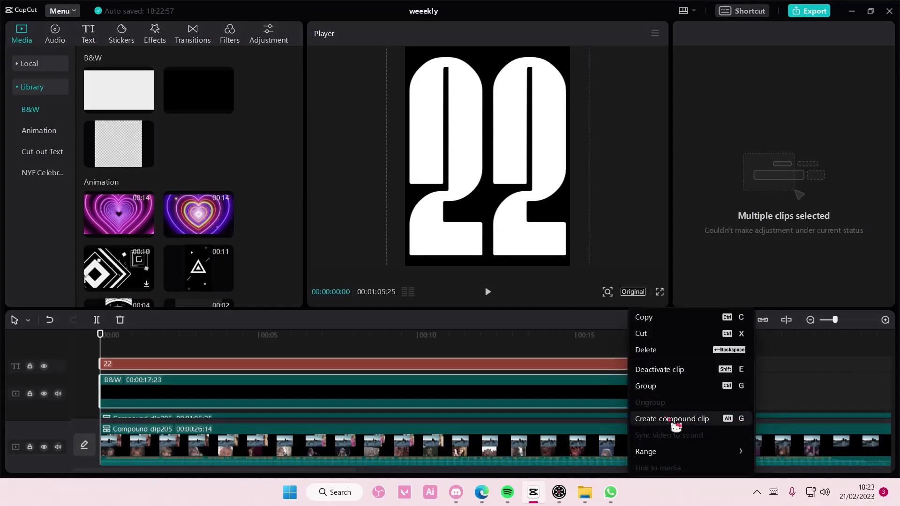
pyautogui.click(676, 419)
pyautogui.click(739, 222)
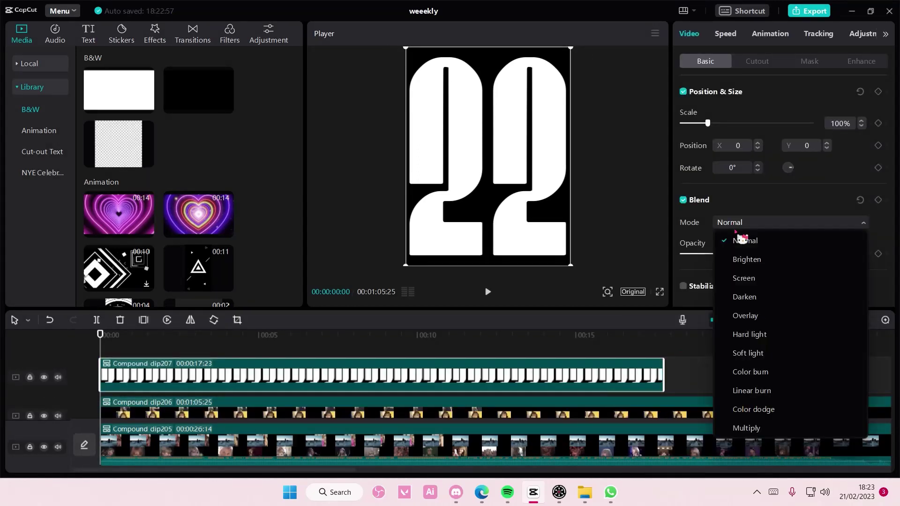
pyautogui.click(756, 282)
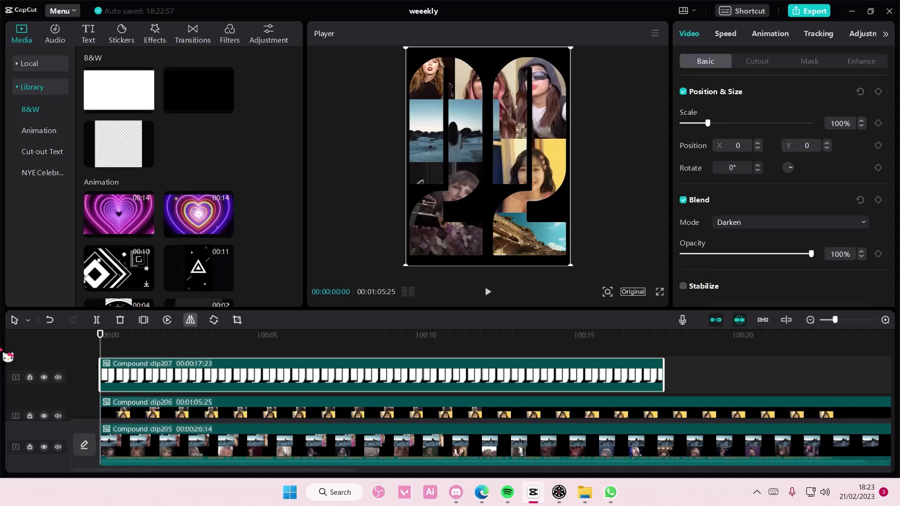
pyautogui.click(114, 357)
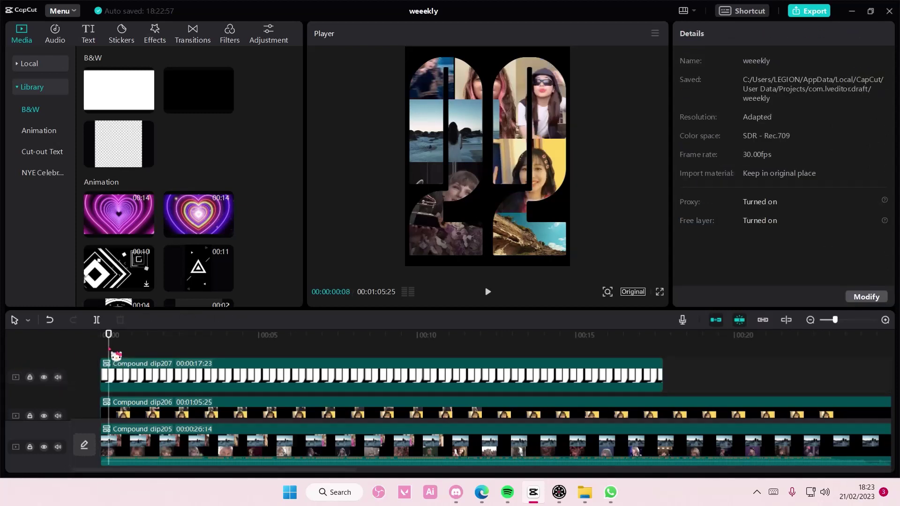
pyautogui.press('space')
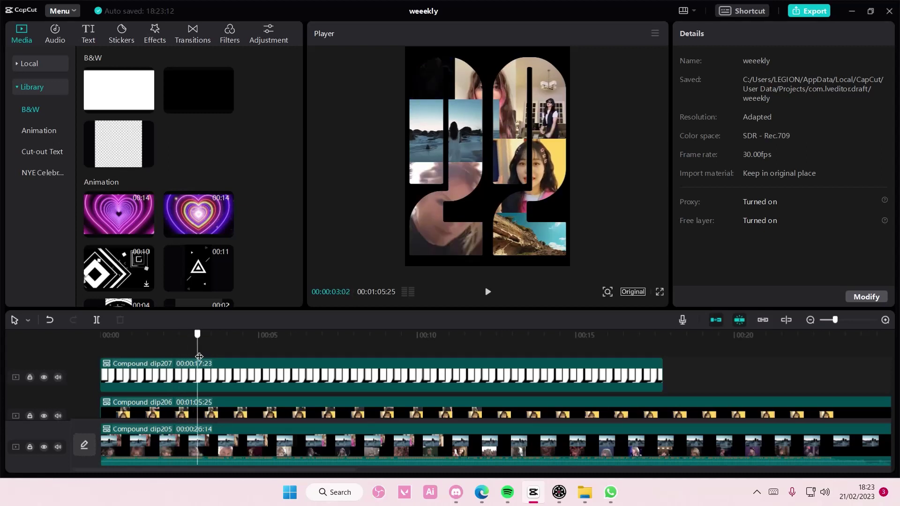
pyautogui.moveTo(211, 336); pyautogui.dragTo(100, 349)
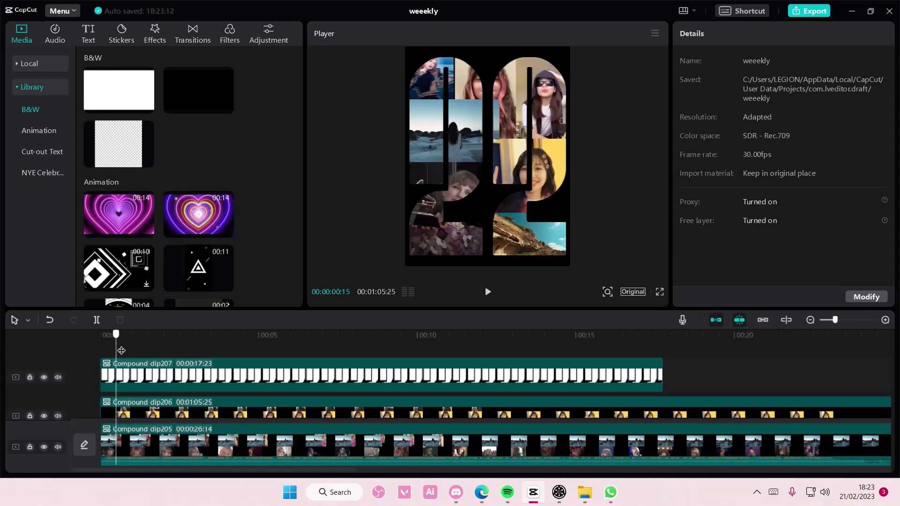